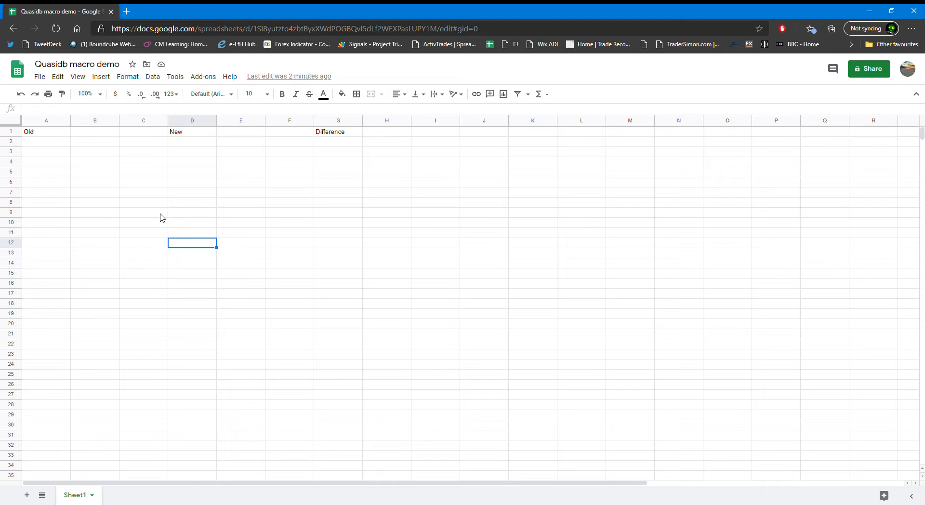
# Enter EURUSD in cell A3 under the Old heading and 30% in cell A4.
pyautogui.click(31, 154)
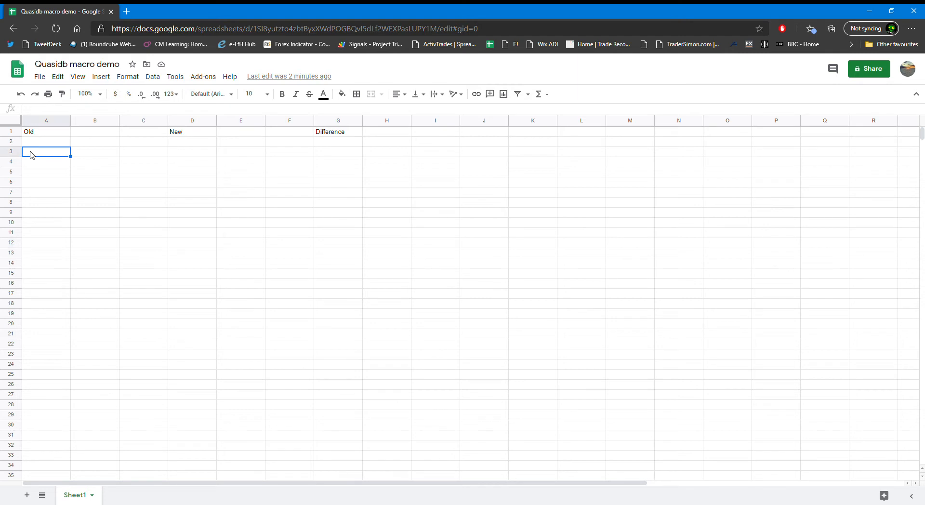
pyautogui.write('EURUSD')
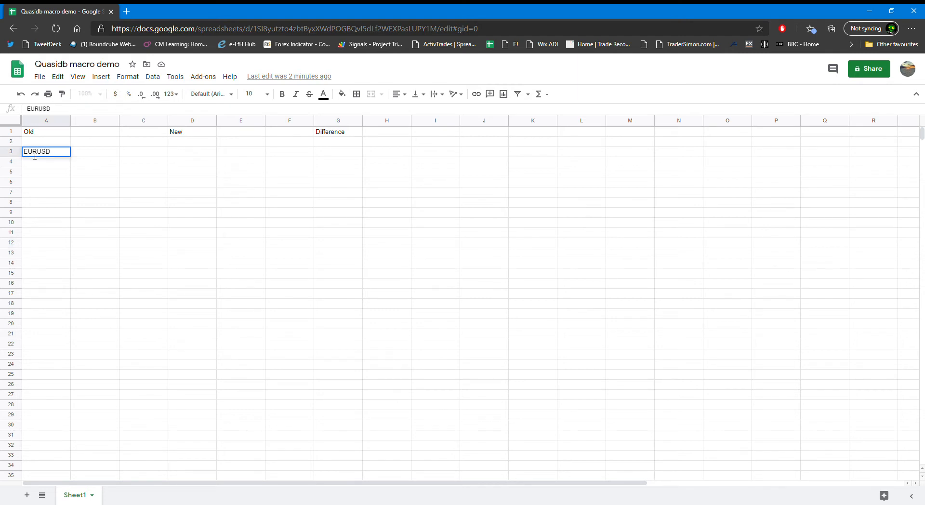
pyautogui.click(36, 166)
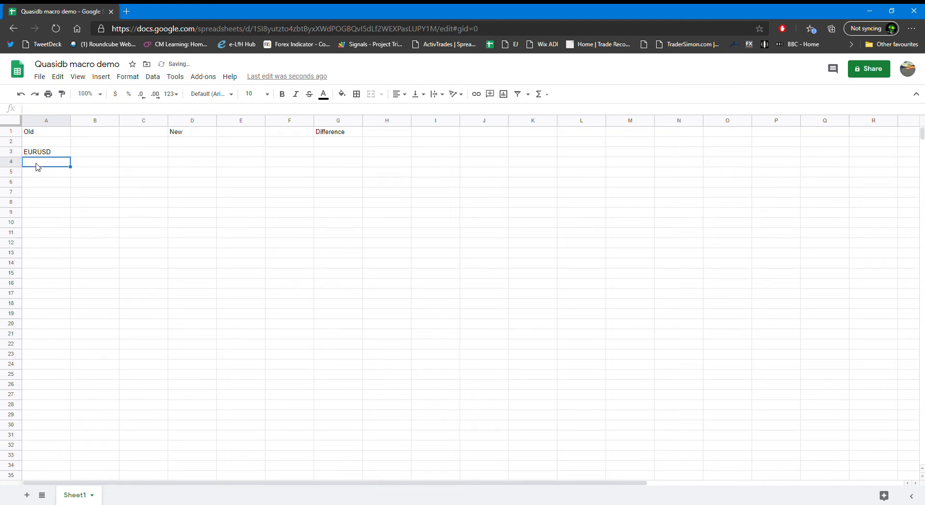
pyautogui.write('30%%')
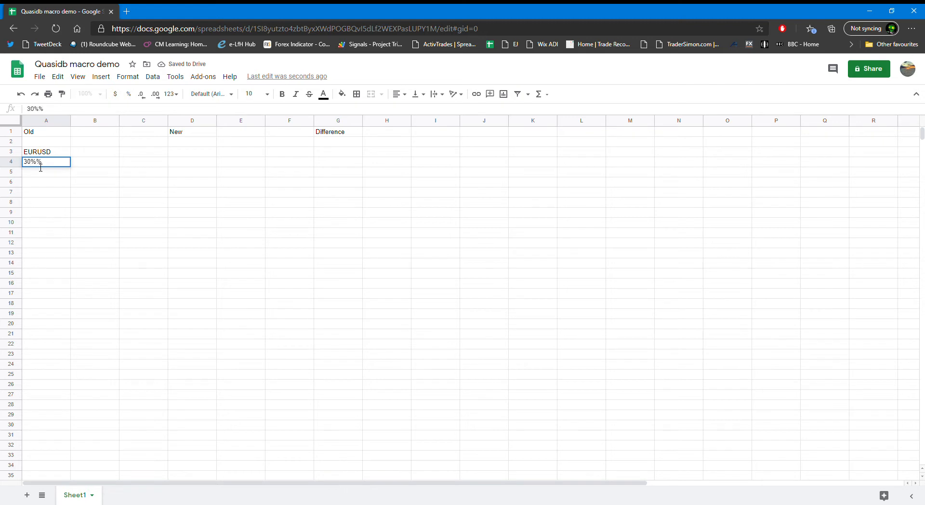
pyautogui.press('BackSpace')
pyautogui.click(144, 155)
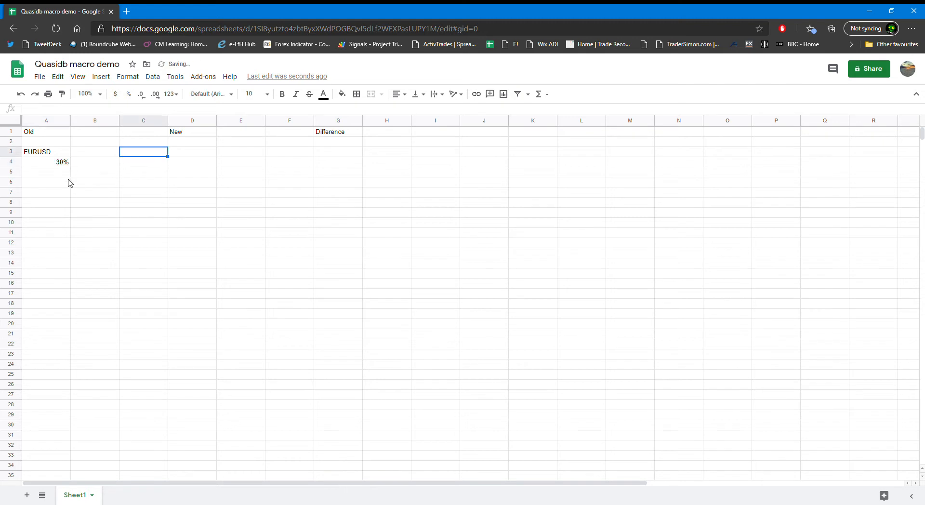
# Enter AUDJPY in cell A7 and 26% in cell A8.
pyautogui.click(43, 193)
pyautogui.write('AUDJPY')
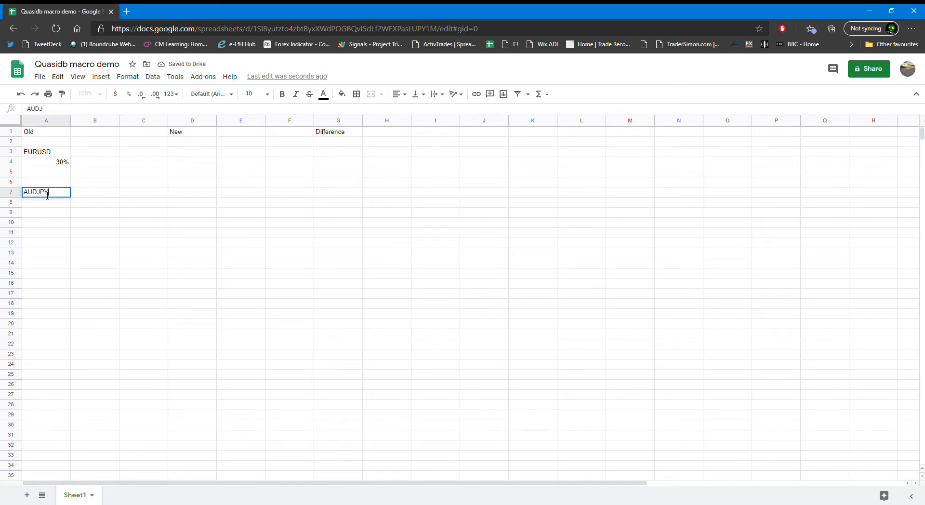
pyautogui.press('Return')
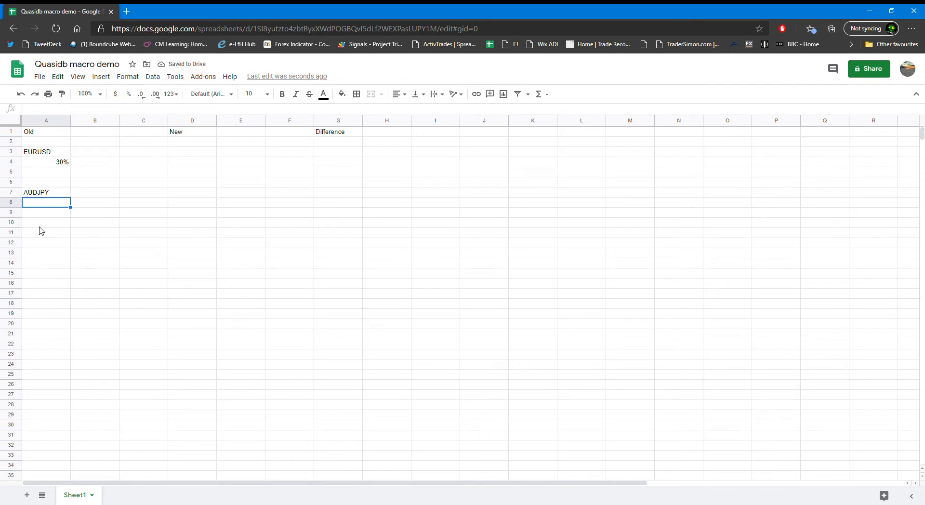
pyautogui.write('26%%')
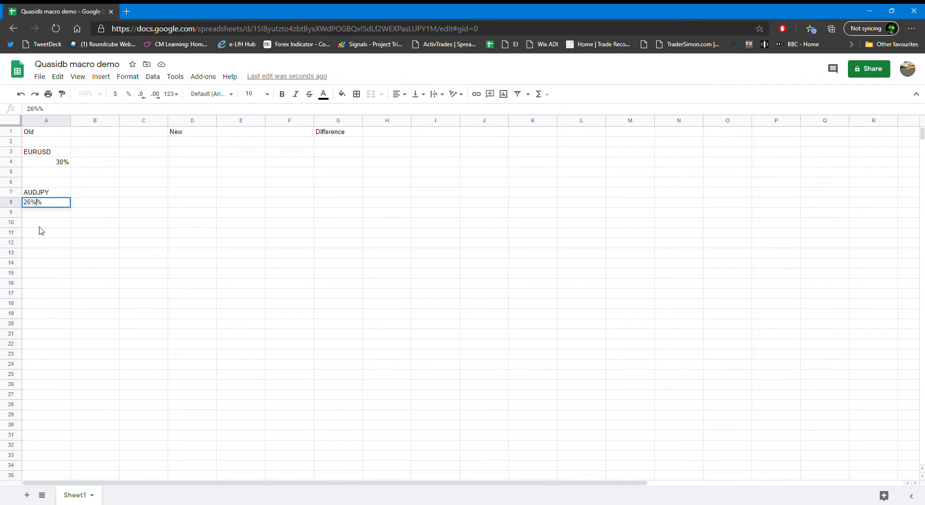
pyautogui.press('BackSpace')
pyautogui.click(230, 206)
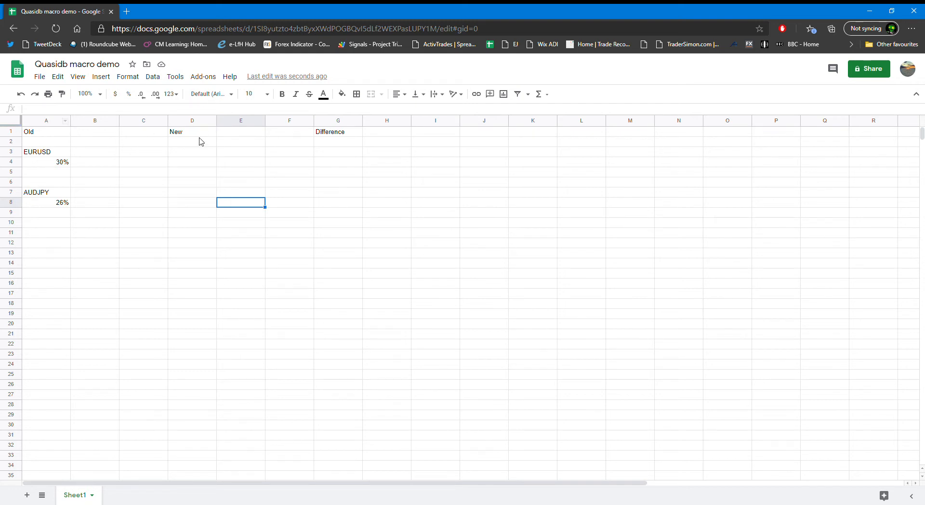
# Start recording a new macro with absolute references and copy range A3:A8 to the New column starting at D3.
pyautogui.click(44, 153)
pyautogui.click(182, 82)
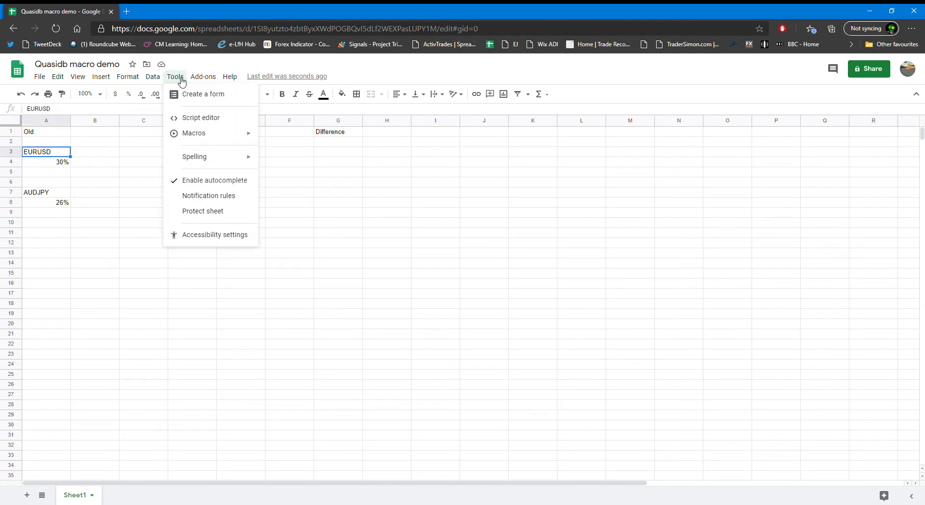
pyautogui.moveTo(213, 137)
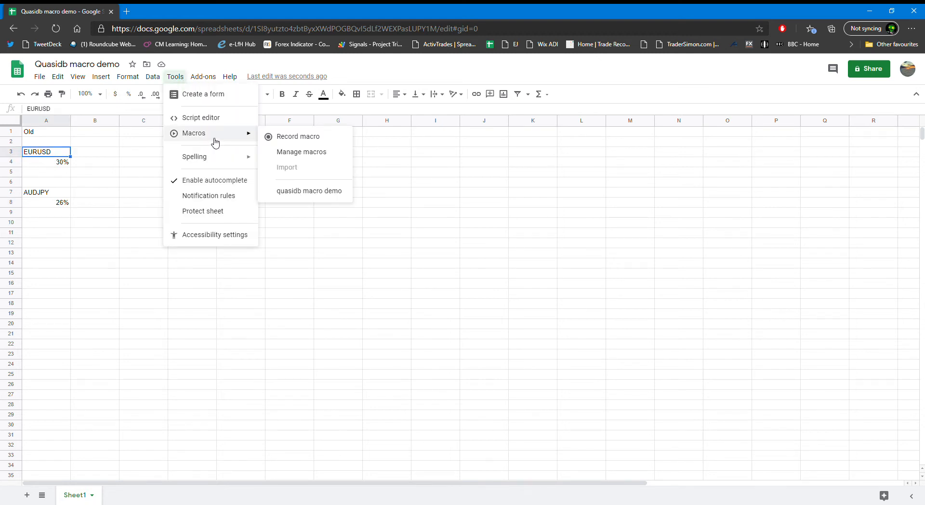
pyautogui.click(284, 137)
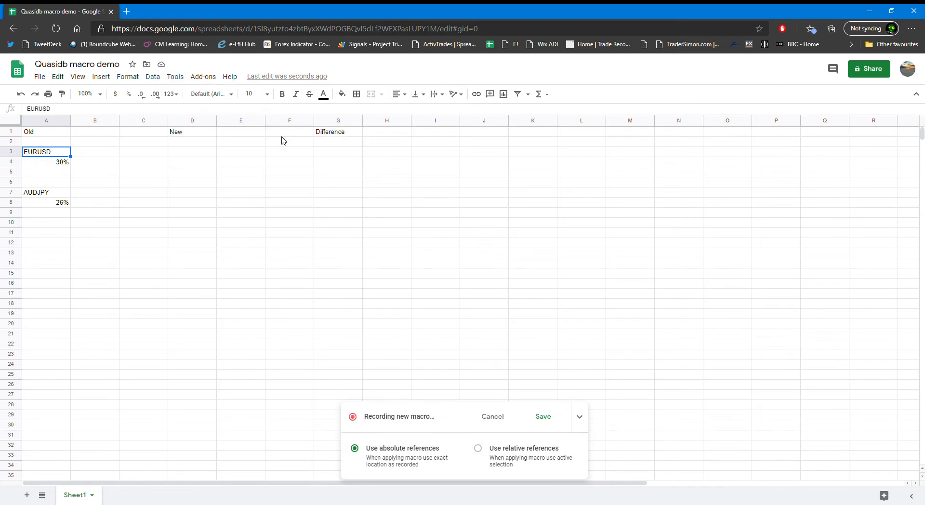
pyautogui.keyDown('shift'); pyautogui.click(47, 202); pyautogui.keyUp('shift')
pyautogui.hotkey('ctrl', 'c')
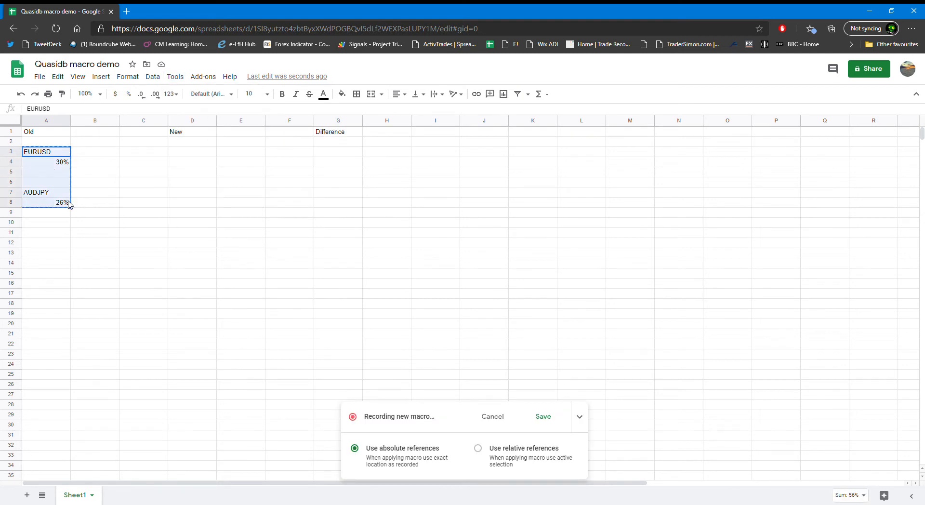
pyautogui.click(189, 155)
pyautogui.hotkey('ctrl', 'v')
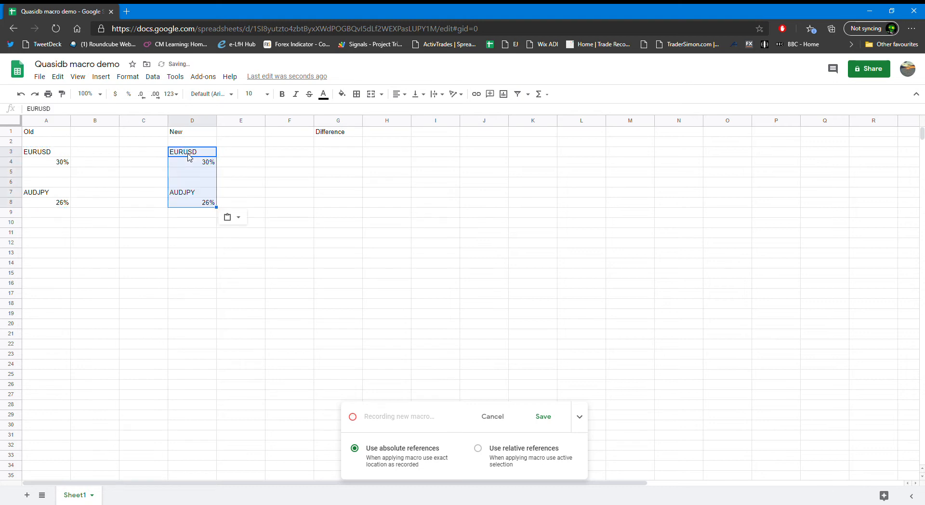
# Insert the current time in cell D2, then end the recording and save the macro as "demo 1 quasidb".
pyautogui.click(181, 143)
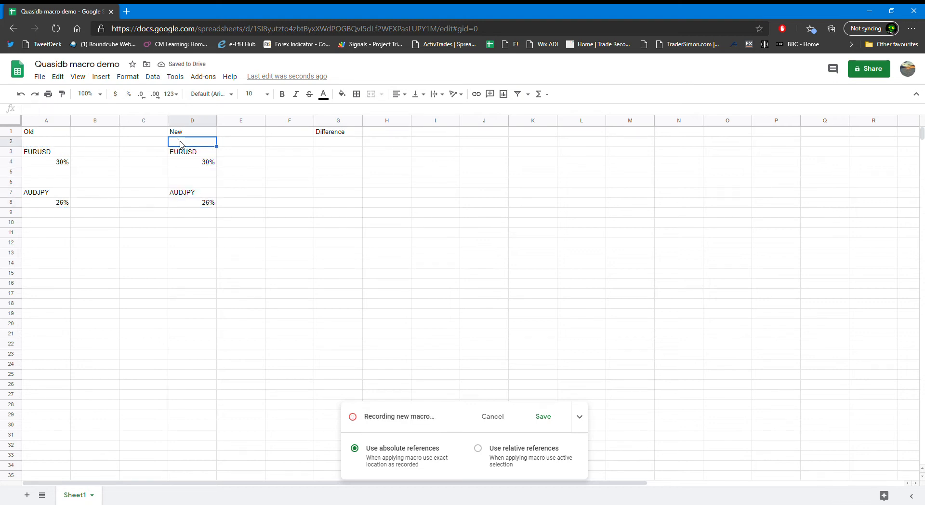
pyautogui.hotkey('ctrl', 'shift', ';')
pyautogui.click(542, 418)
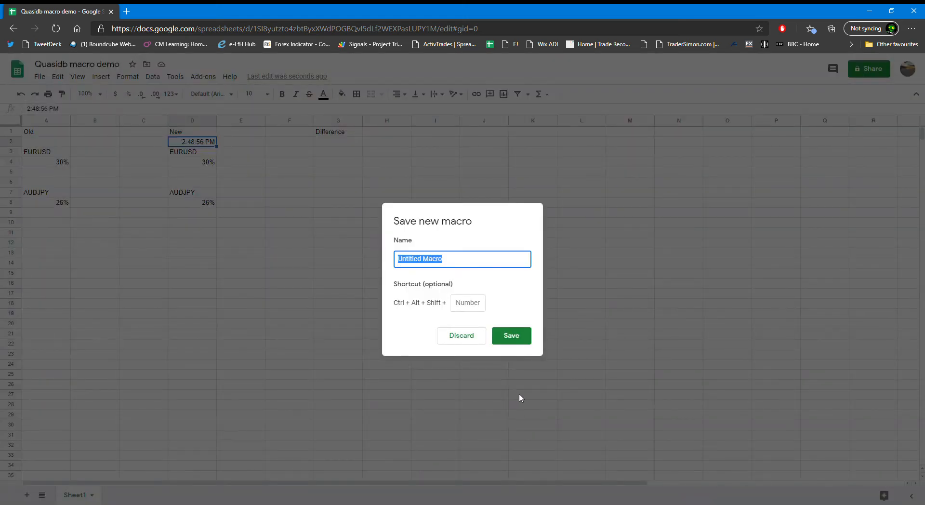
pyautogui.write('demo 1 quasidb')
pyautogui.click(507, 337)
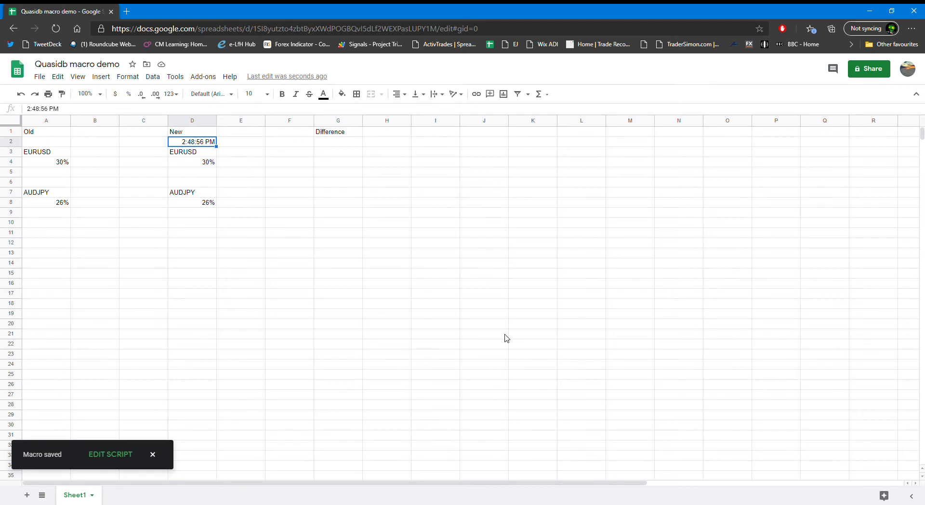
# Open the saved macro's script for editing, dismiss the runtime notice, and open the current project's triggers.
pyautogui.click(117, 453)
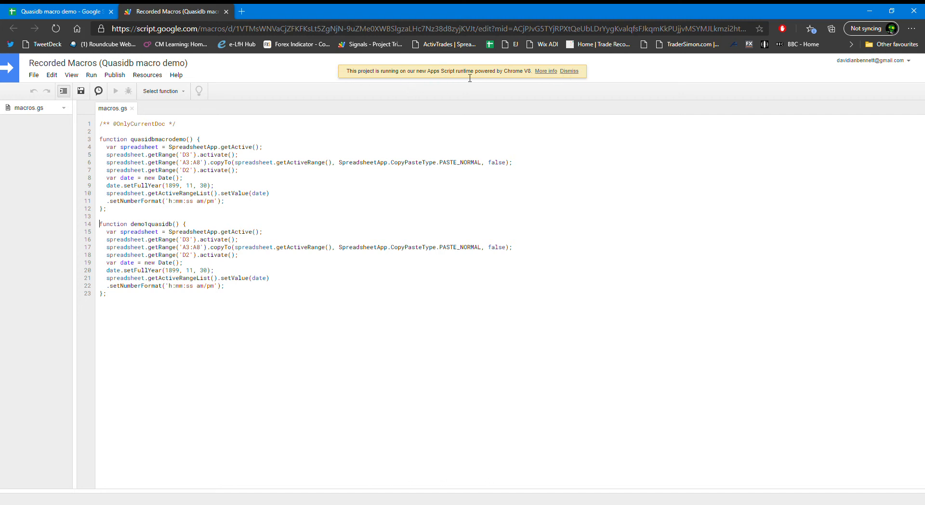
pyautogui.click(570, 71)
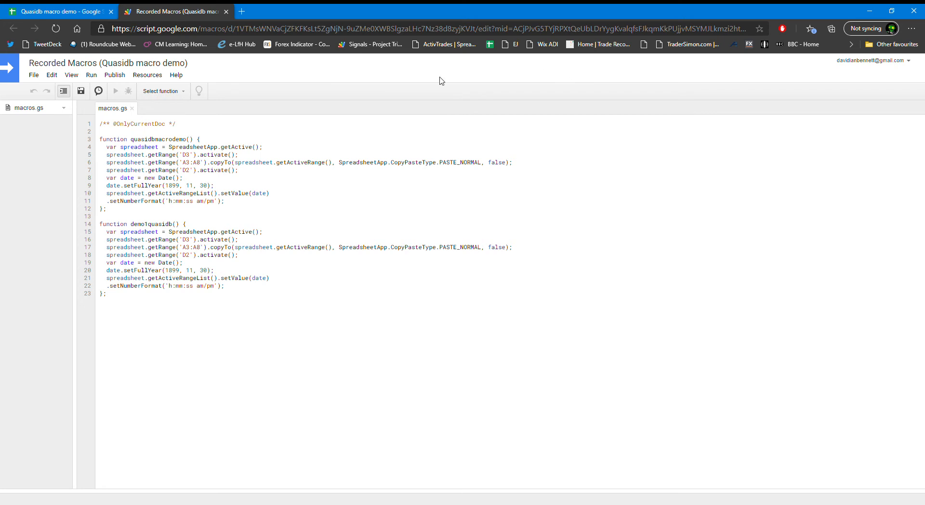
pyautogui.click(52, 75)
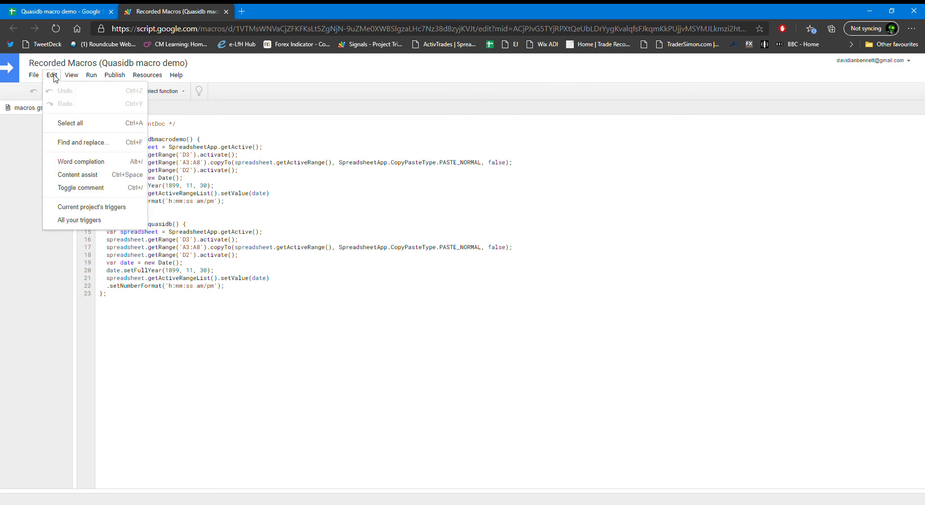
pyautogui.click(85, 208)
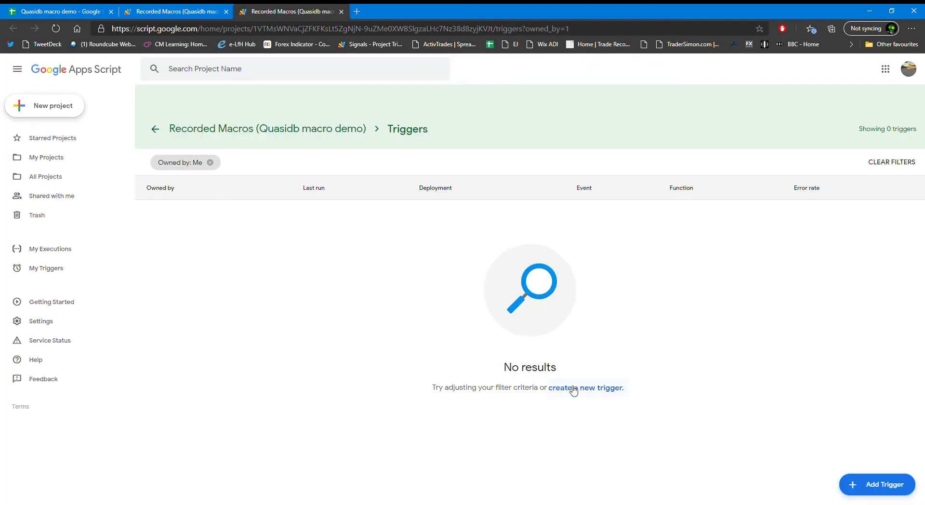
# Create a new trigger that runs the function demo1quasidb from a time-driven event source.
pyautogui.click(594, 390)
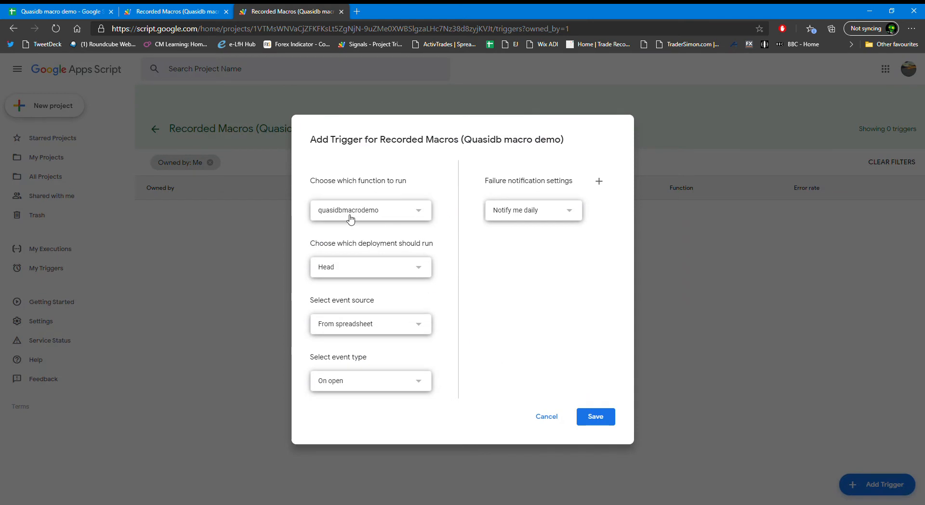
pyautogui.click(427, 214)
pyautogui.click(382, 230)
pyautogui.click(416, 327)
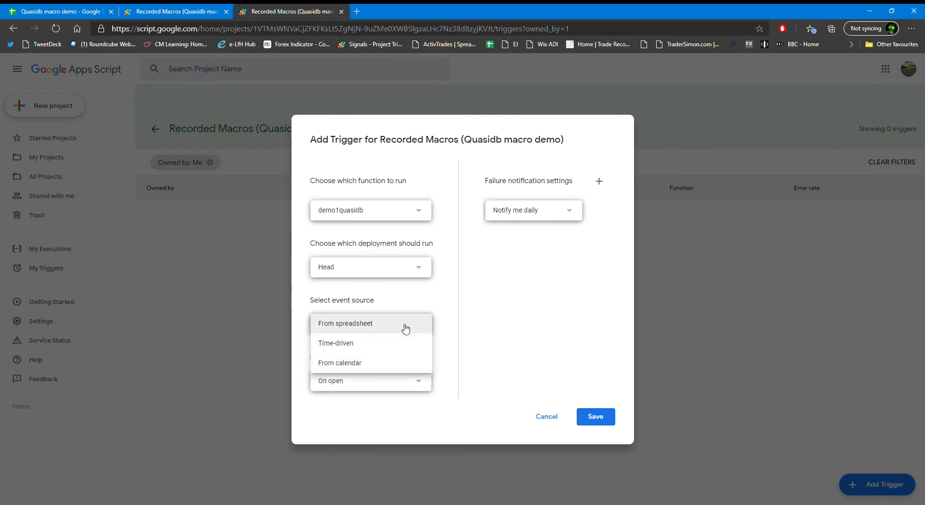
pyautogui.click(382, 342)
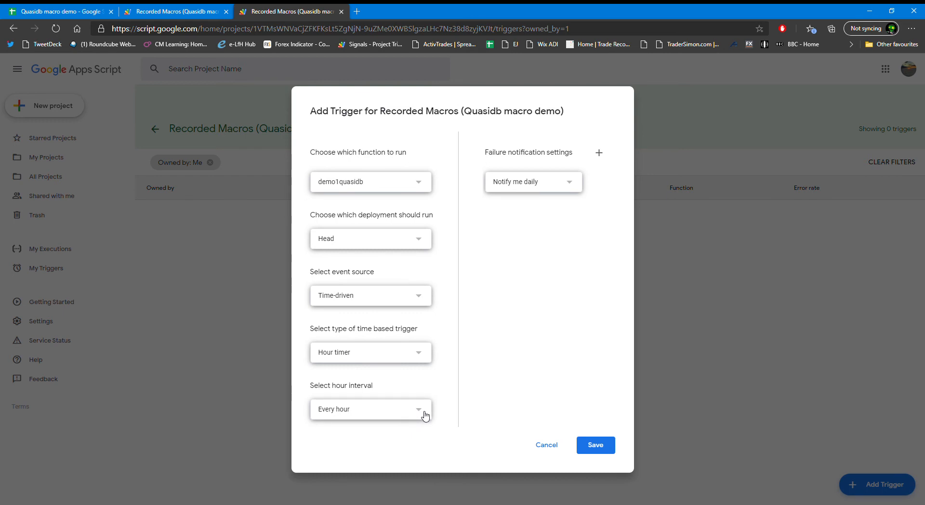
# Set the trigger to a minutes timer that runs every minute and save it.
pyautogui.click(427, 358)
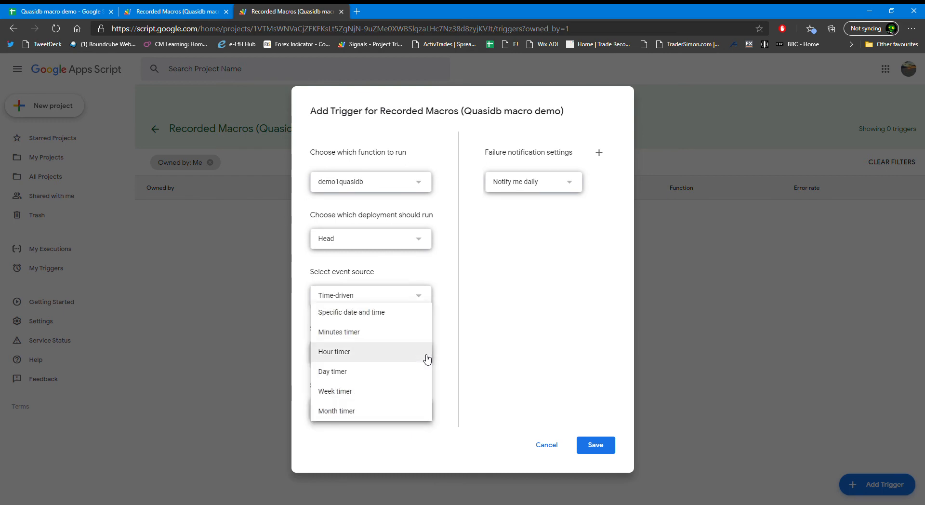
pyautogui.click(400, 343)
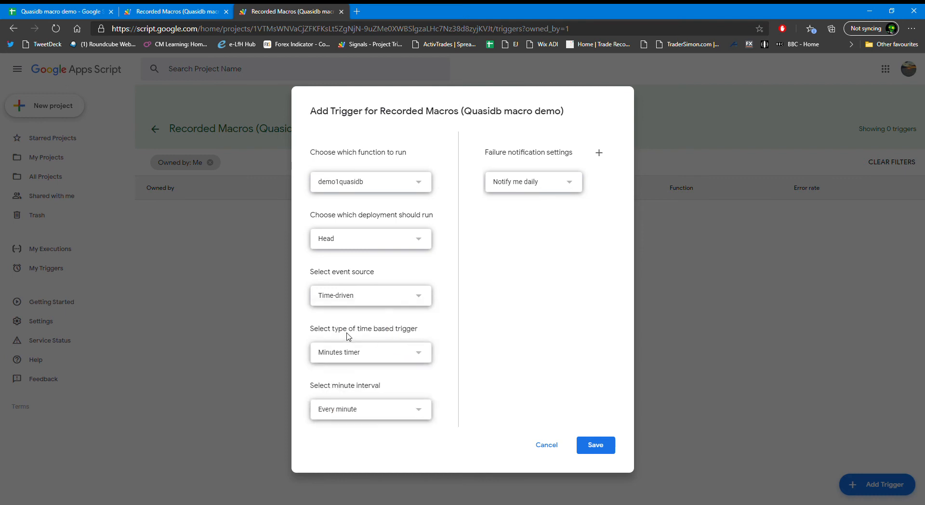
pyautogui.click(414, 353)
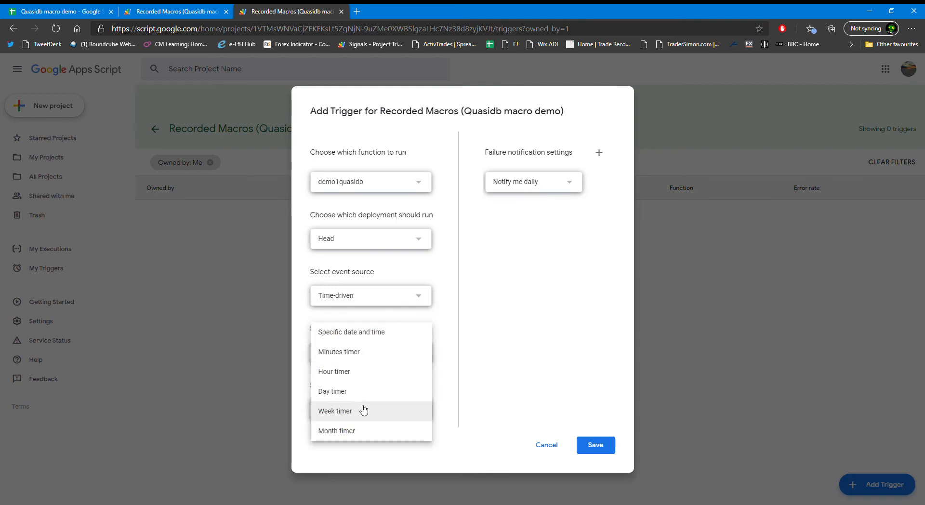
pyautogui.click(374, 361)
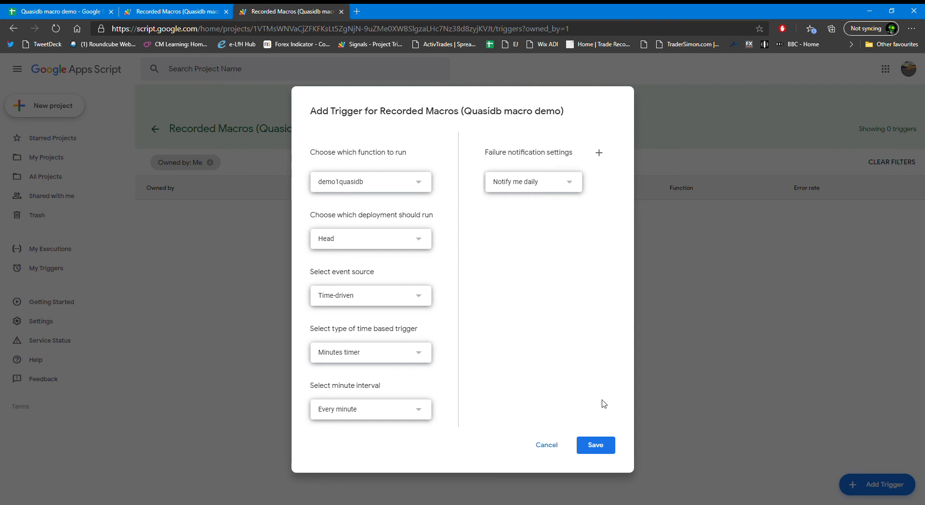
pyautogui.click(606, 452)
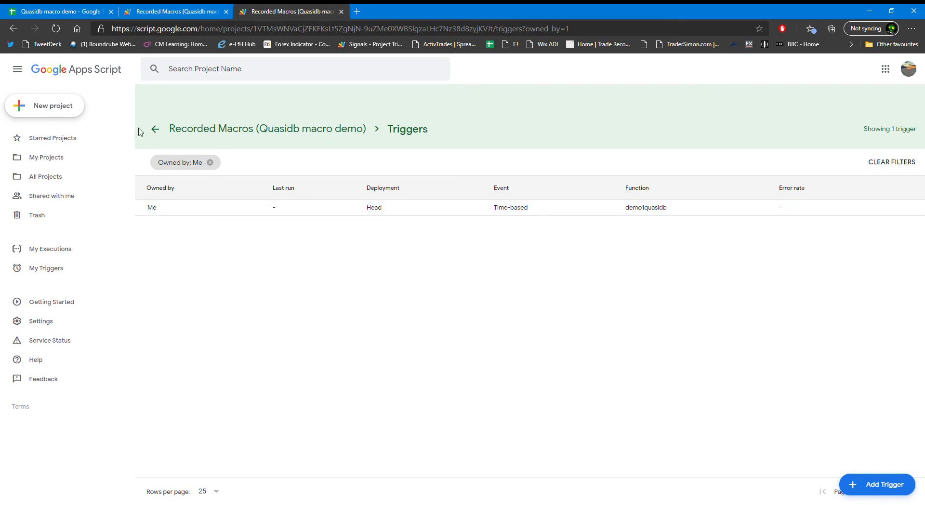
# Return to the Quasidb macro demo spreadsheet and enter the formula =A4-D4 in cell G4 under Difference.
pyautogui.click(47, 12)
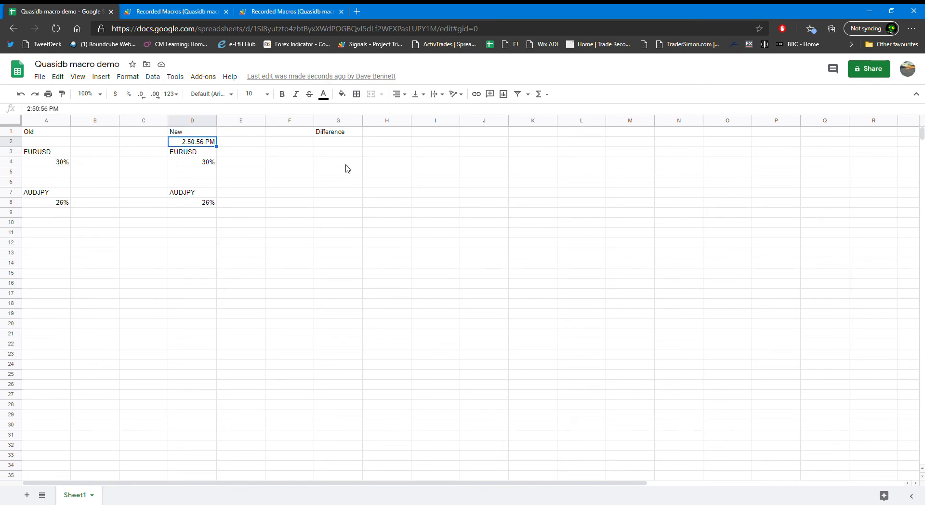
pyautogui.click(328, 156)
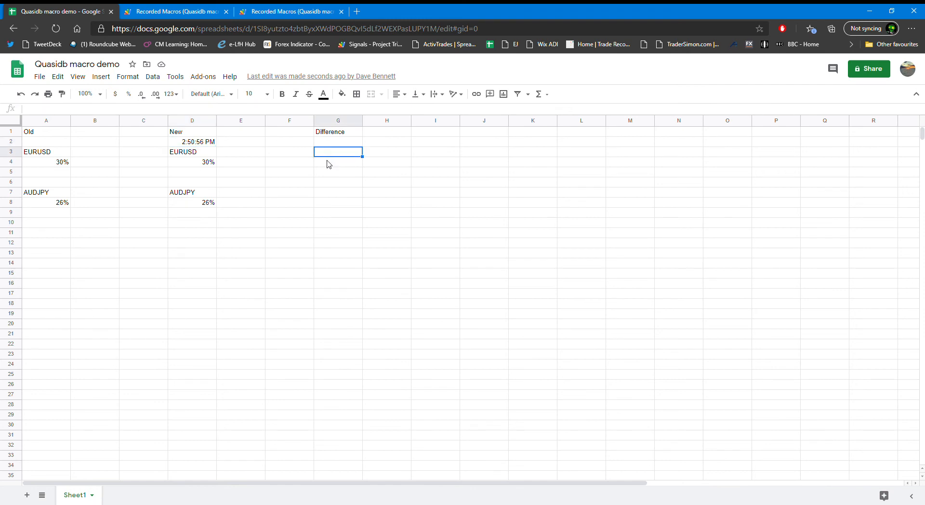
pyautogui.click(328, 164)
pyautogui.write('=')
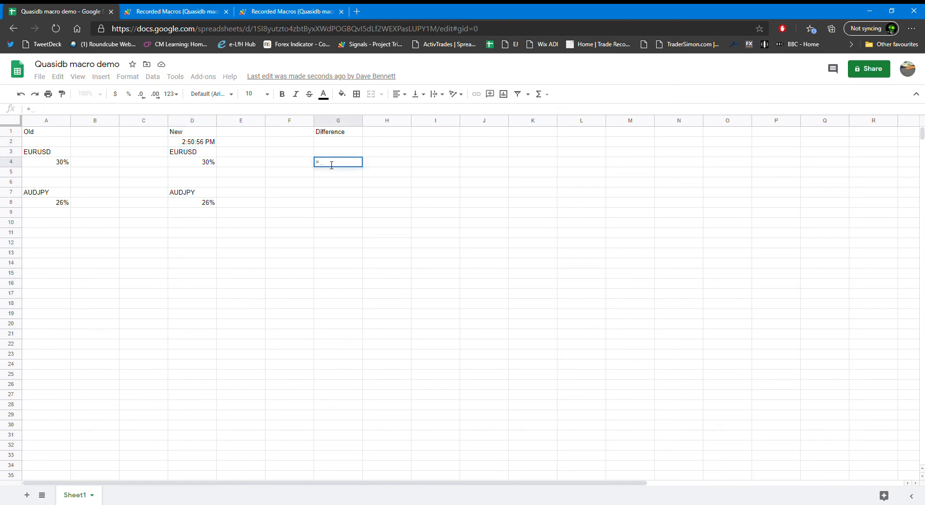
pyautogui.click(66, 164)
pyautogui.write('-')
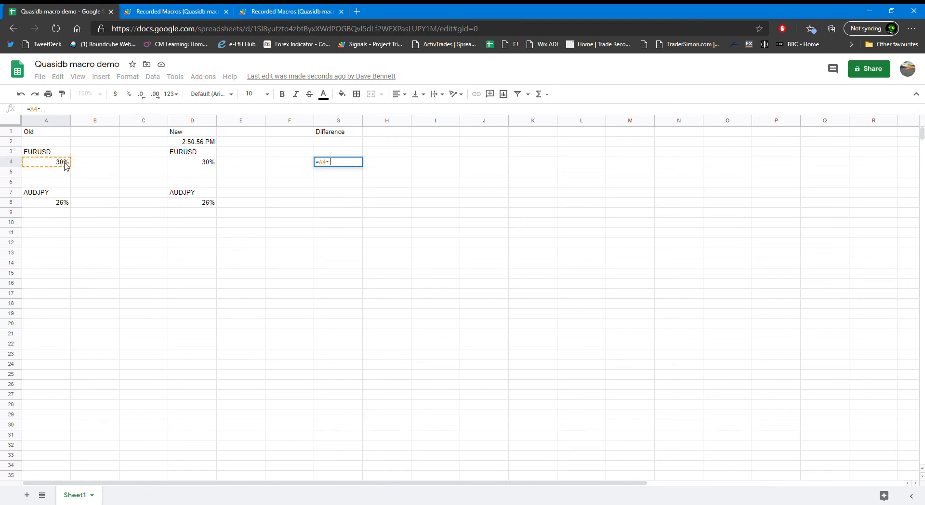
pyautogui.click(195, 165)
pyautogui.press('Return')
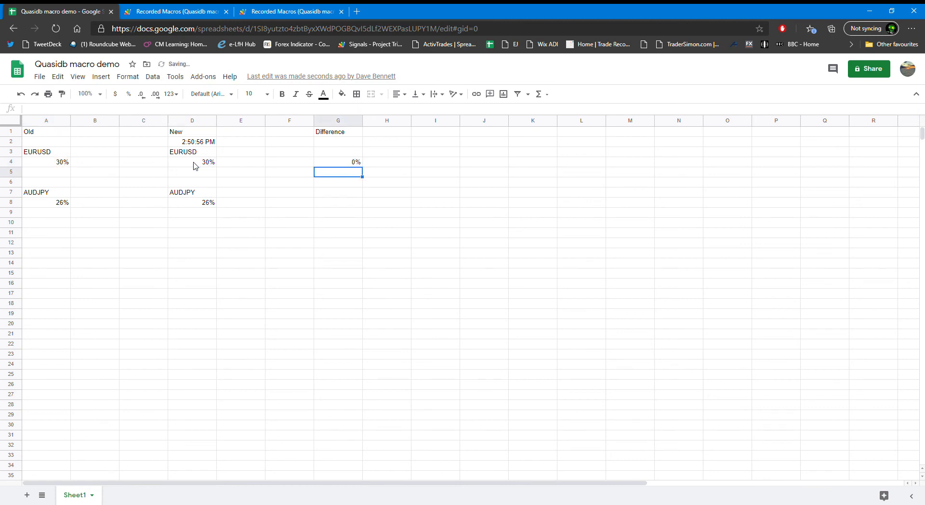
# Fill the difference formula from G4 down to G8, and clear the unneeded formulas in G5:G7.
pyautogui.click(357, 162)
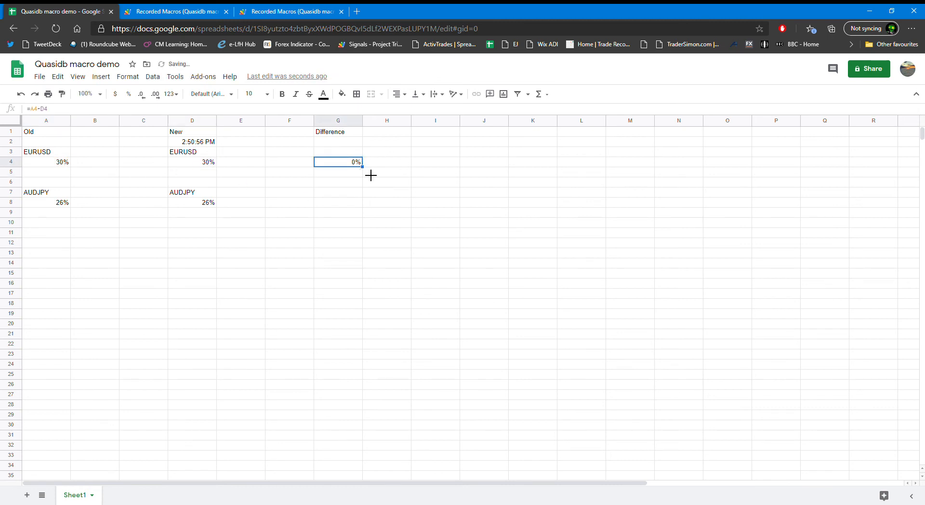
pyautogui.moveTo(370, 173); pyautogui.dragTo(368, 208)
pyautogui.click(350, 235)
pyautogui.click(347, 173)
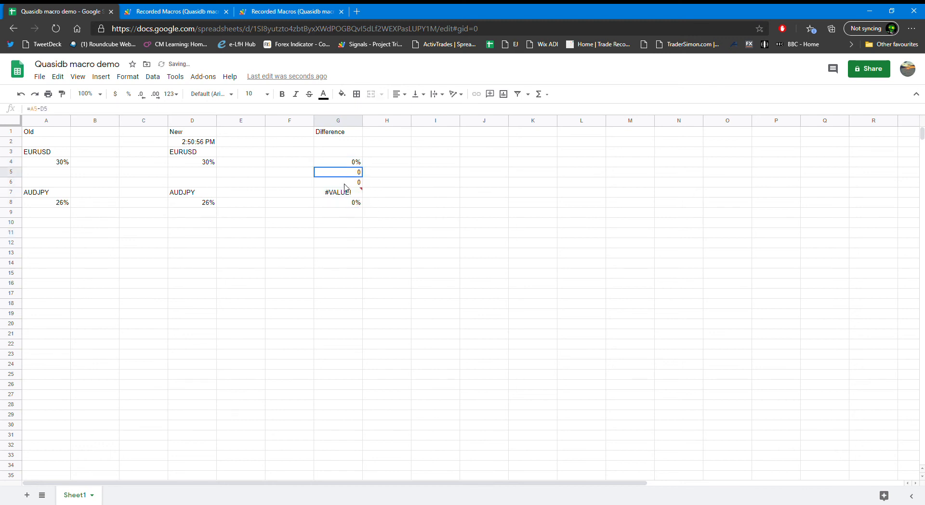
pyautogui.keyDown('shift'); pyautogui.click(344, 191); pyautogui.keyUp('shift')
pyautogui.press('Delete')
pyautogui.click(379, 206)
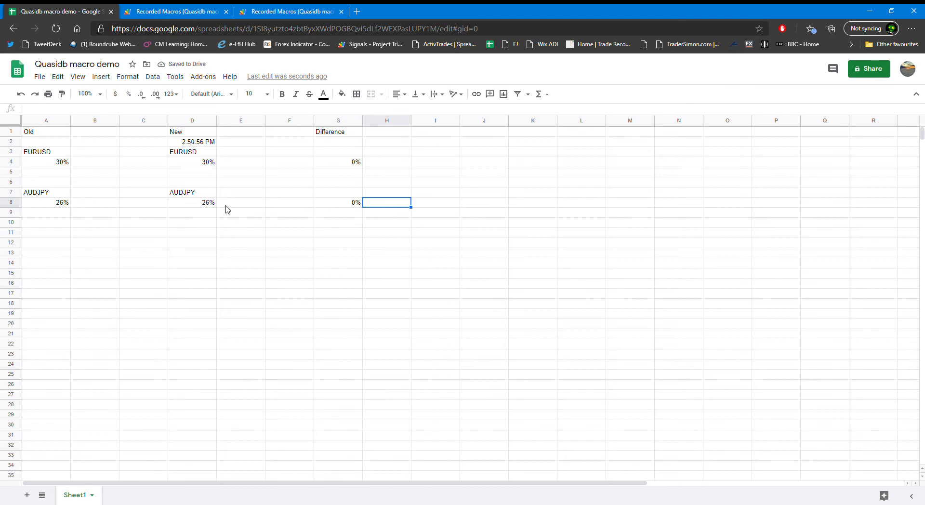
# Review the recorded macro script and where its triggers are reached, and switch to the project's triggers page.
pyautogui.click(165, 11)
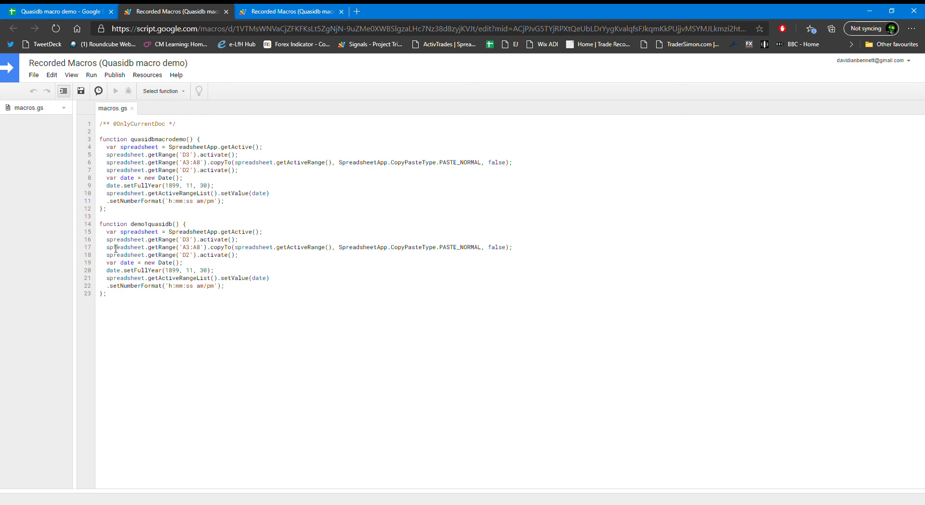
pyautogui.click(52, 75)
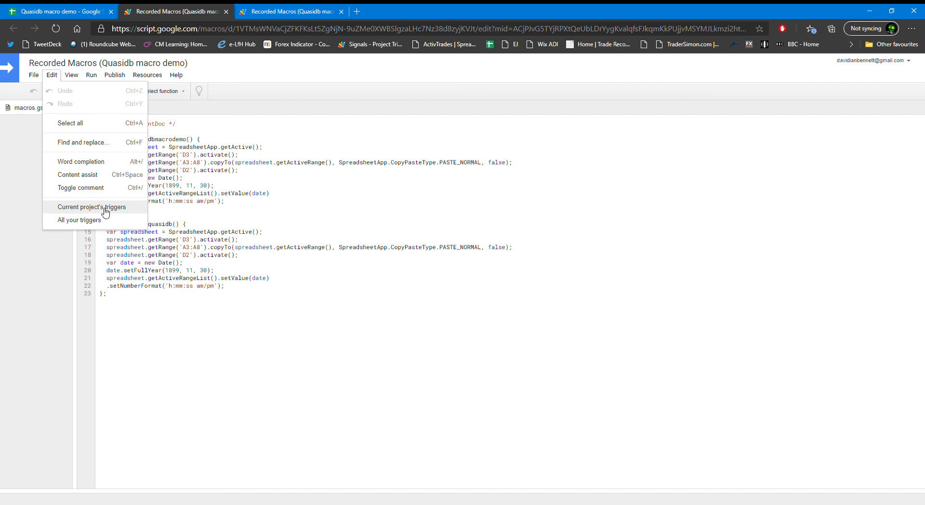
pyautogui.click(283, 7)
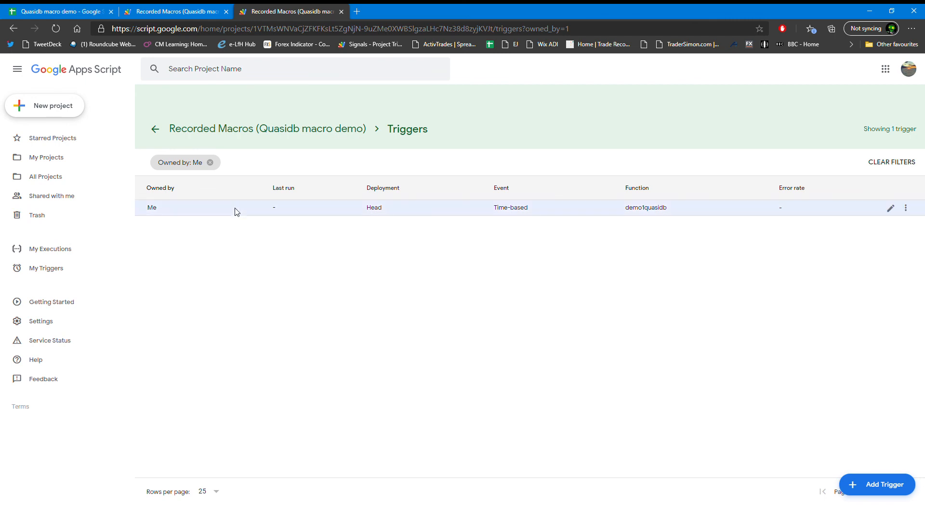
# Try the Hour timer type on the demo1quasidb trigger, discard the edit, and return to the spreadsheet.
pyautogui.click(891, 209)
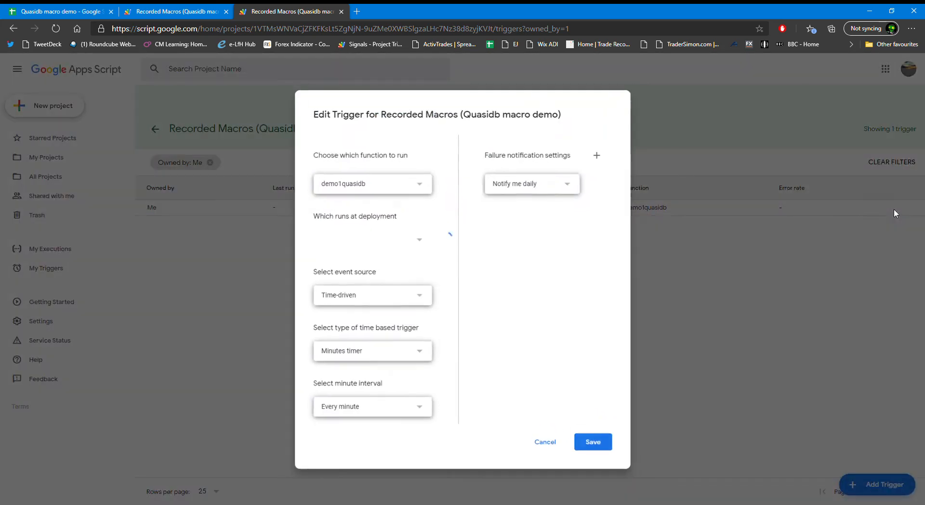
pyautogui.click(420, 356)
pyautogui.click(385, 370)
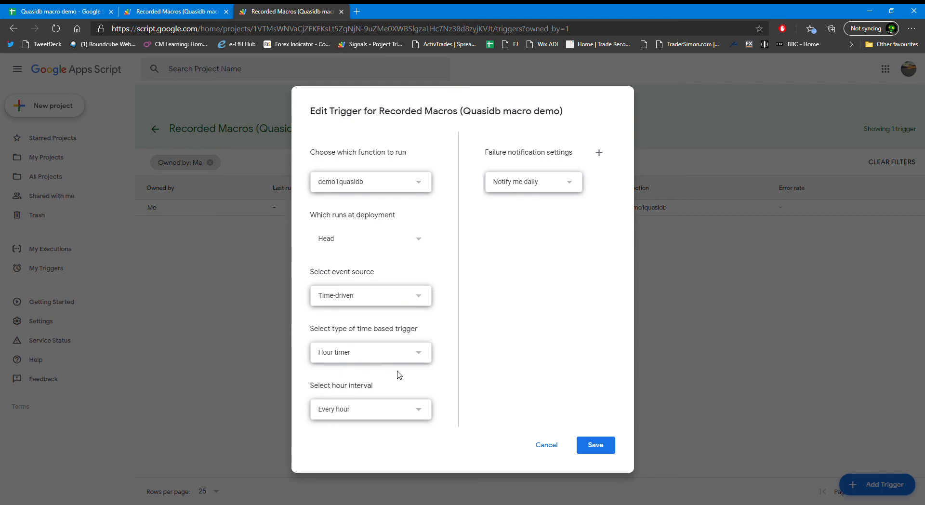
pyautogui.click(542, 446)
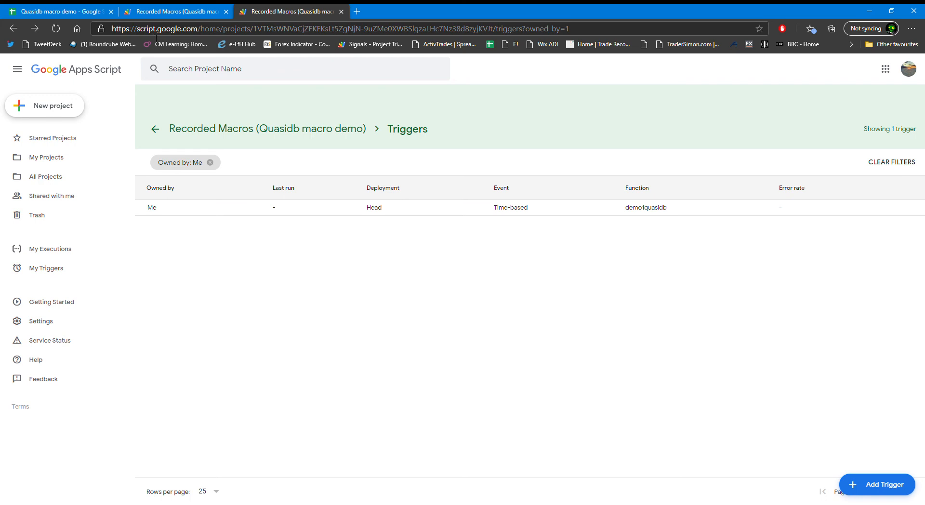
pyautogui.click(44, 11)
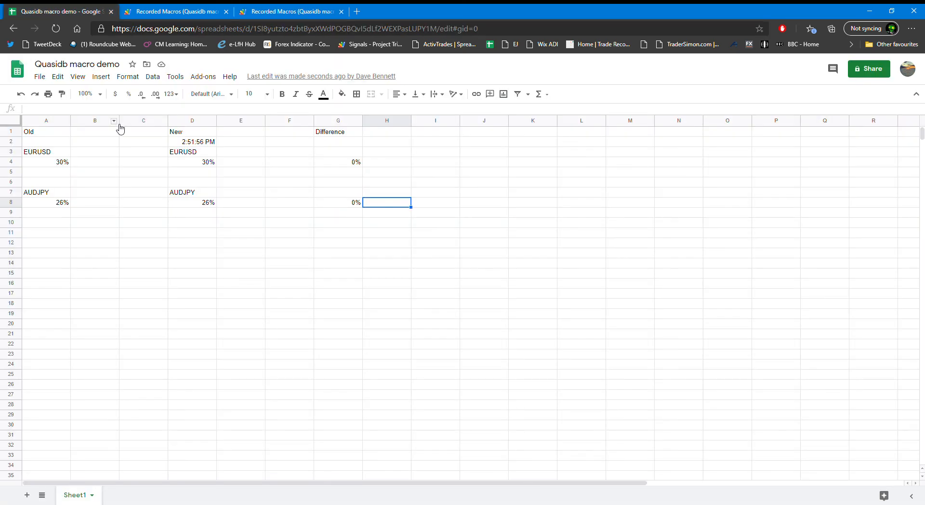